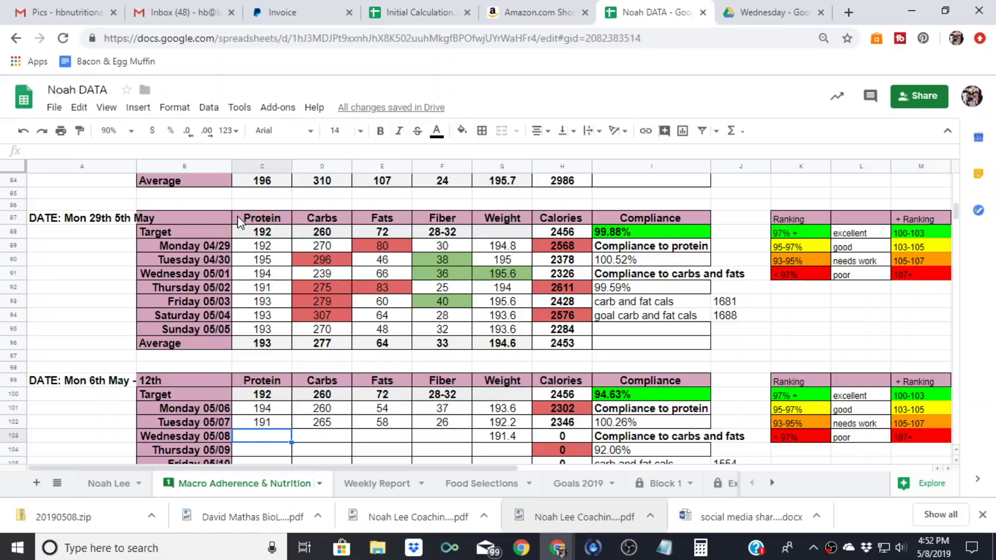
- Examine the daily carbs and the early-week weight entries in the table for the week starting Monday 04/29
{"action": "key", "text": "Up"}
{"action": "key", "text": "Up"}
{"action": "key", "text": "Up"}
{"action": "key", "text": "Up"}
{"action": "key", "text": "Up"}
{"action": "key", "text": "Up"}
{"action": "key", "text": "Up"}
{"action": "key", "text": "Up"}
{"action": "key", "text": "Up"}
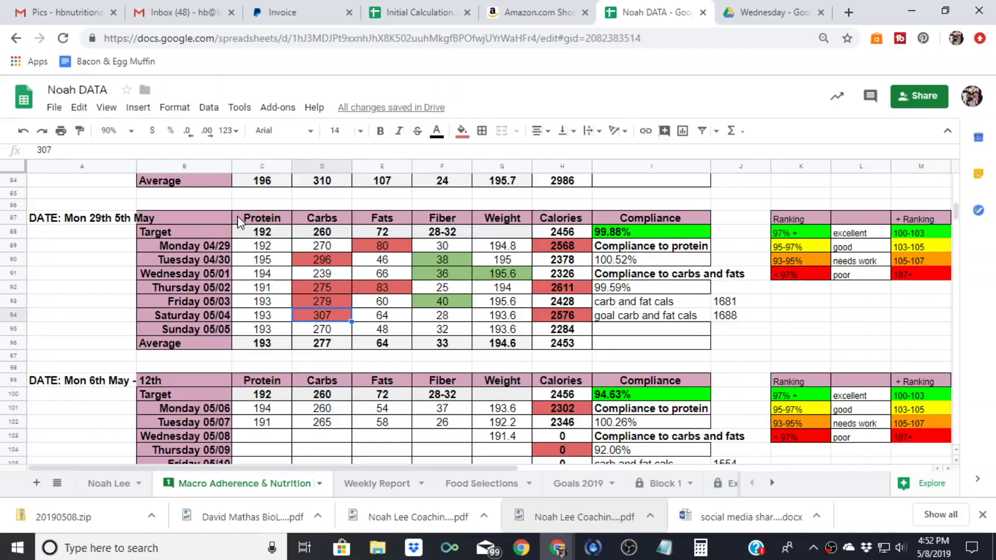
{"action": "key", "text": "Right"}
{"action": "key", "text": "Right"}
{"action": "key", "text": "Right"}
{"action": "key", "text": "Up"}
{"action": "key", "text": "Up"}
{"action": "key", "text": "Up"}
{"action": "key", "text": "Up"}
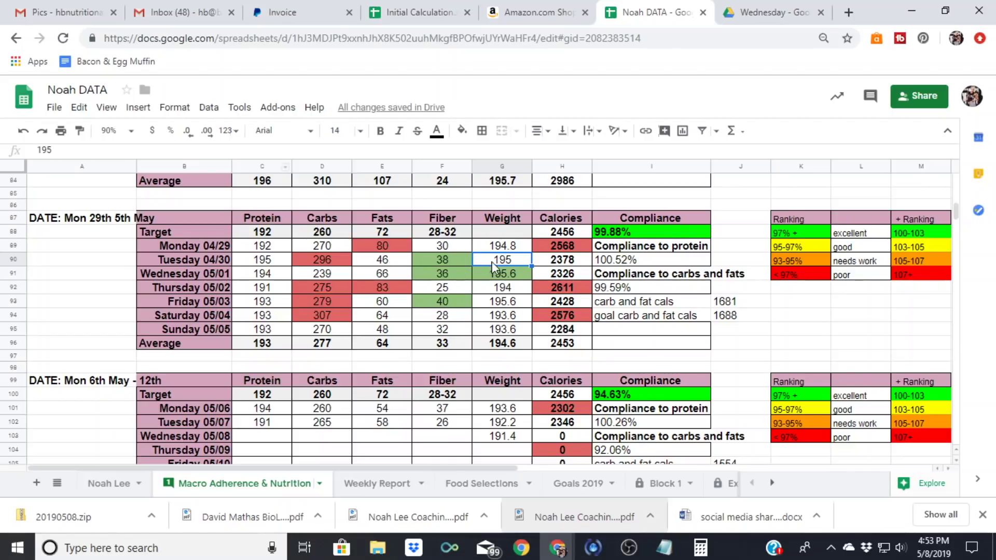
- Compare the weekly carbs average with the carbs target for the week starting Monday 04/29
{"action": "left_click", "coordinate": [325, 343]}
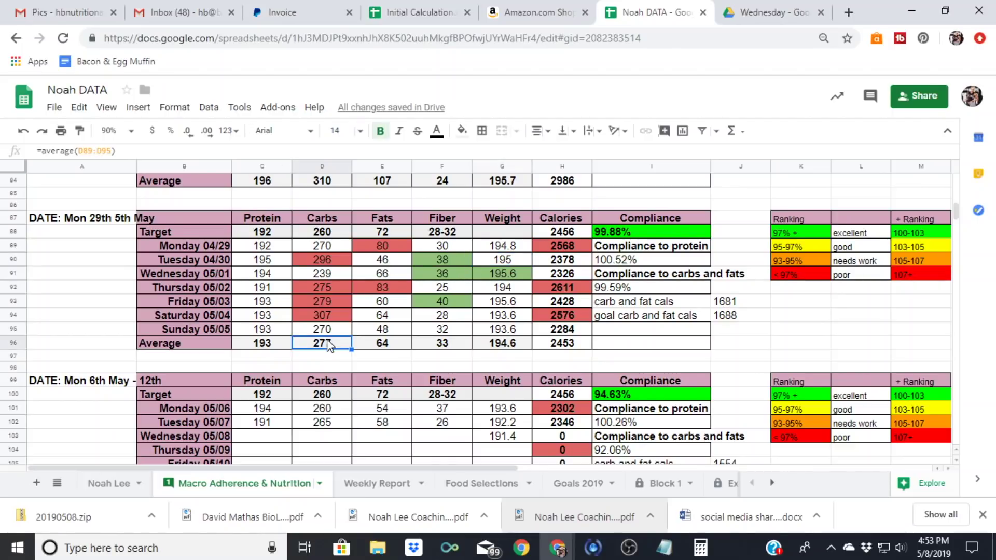
{"action": "left_click", "coordinate": [334, 234]}
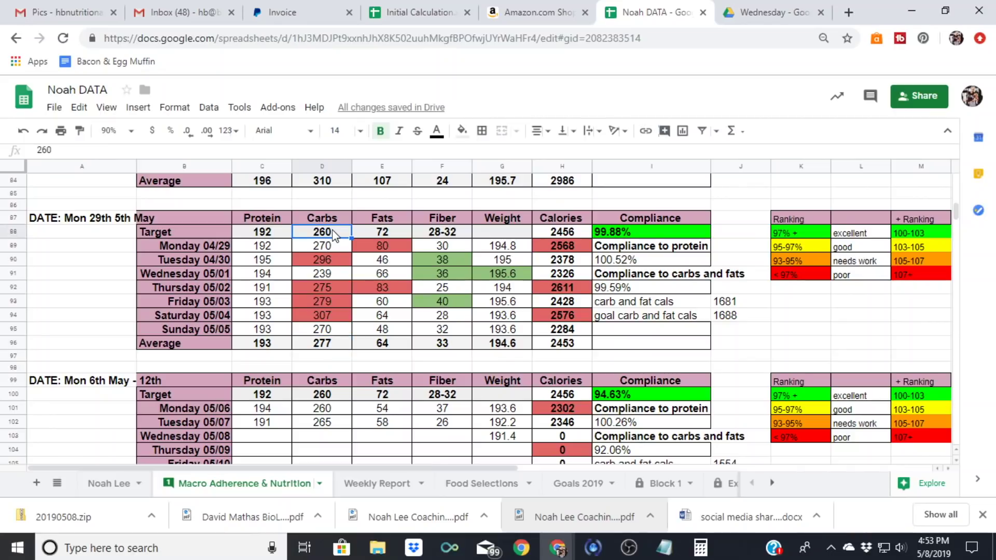
{"action": "left_click", "coordinate": [309, 346]}
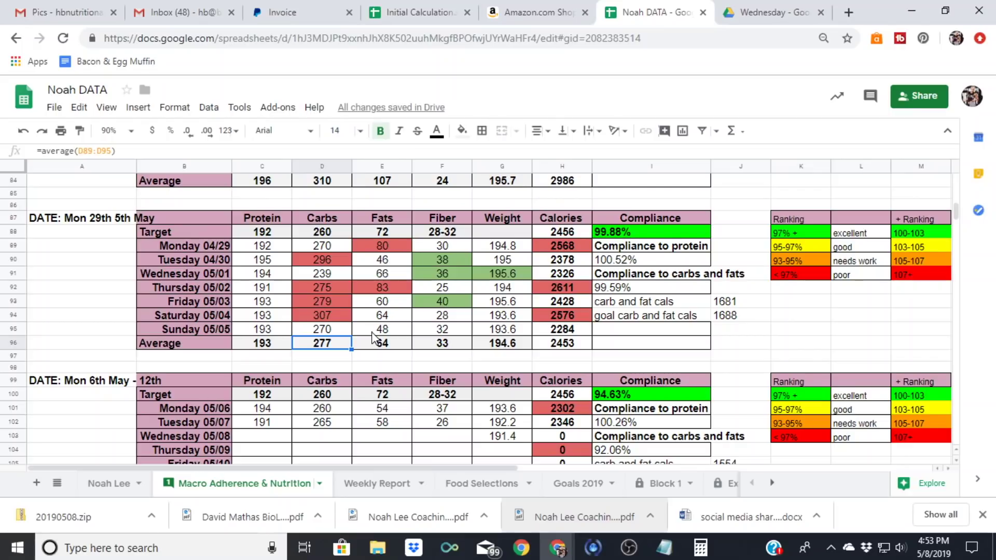
- Inspect the weekly fats average formula and the daily fats entries for the week starting Monday 04/29
{"action": "double_click", "coordinate": [393, 343]}
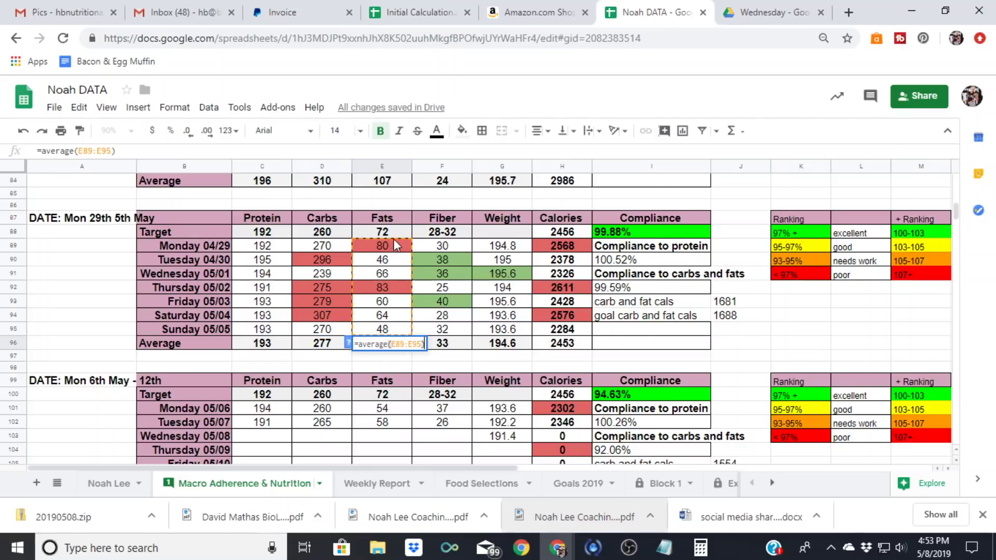
{"action": "key", "text": "Return"}
{"action": "left_click", "coordinate": [394, 343]}
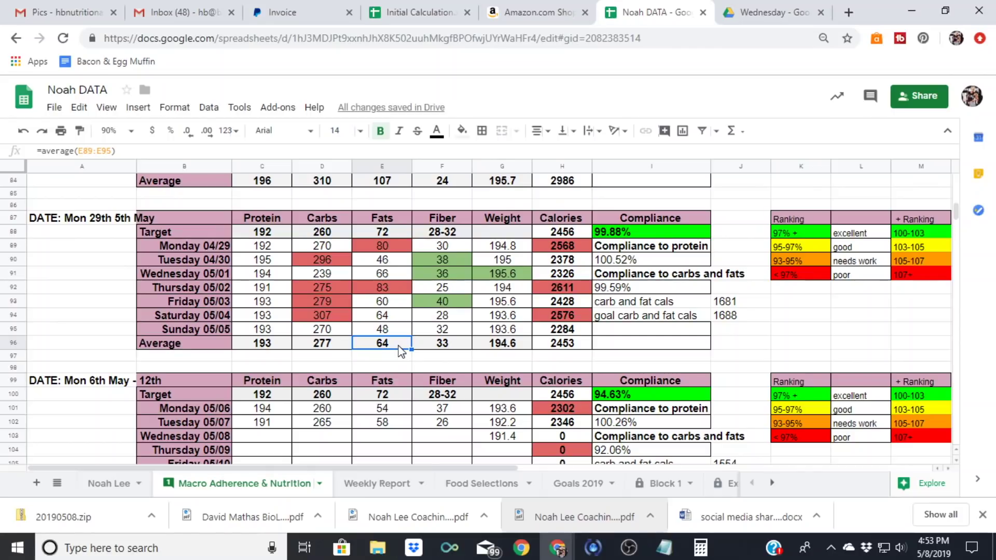
{"action": "key", "text": "Up"}
{"action": "key", "text": "Up"}
{"action": "key", "text": "Up"}
{"action": "key", "text": "Up"}
{"action": "key", "text": "Up"}
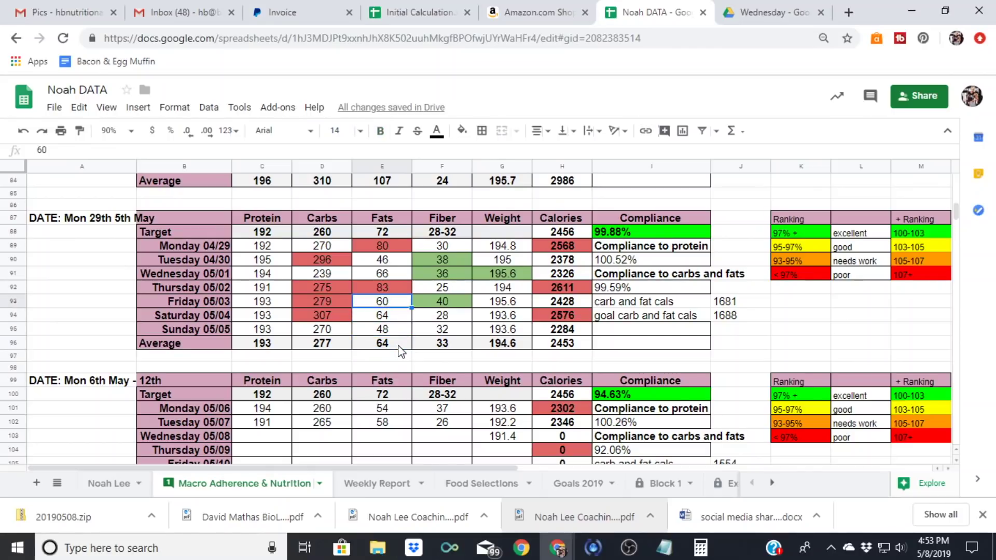
{"action": "key", "text": "Down"}
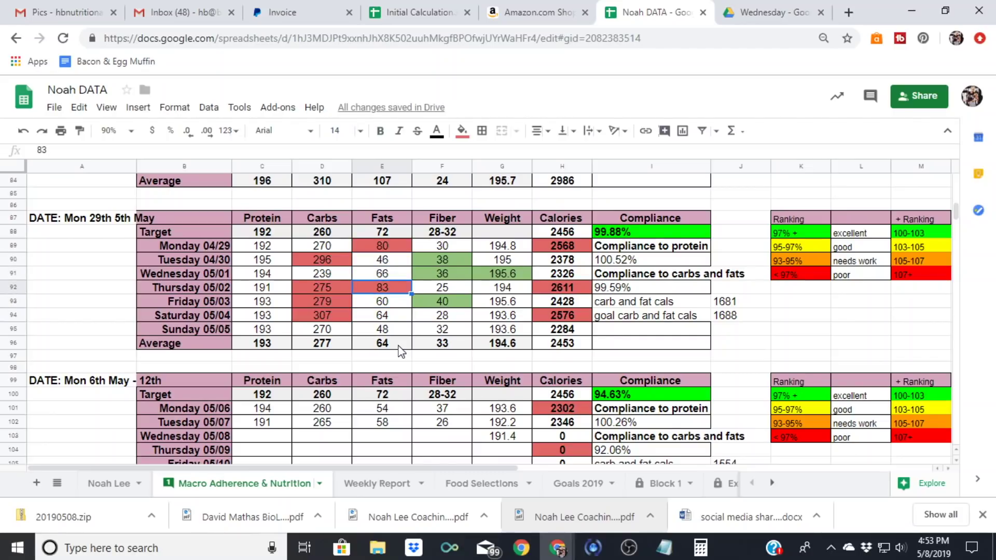
{"action": "key", "text": "Up"}
{"action": "key", "text": "Up"}
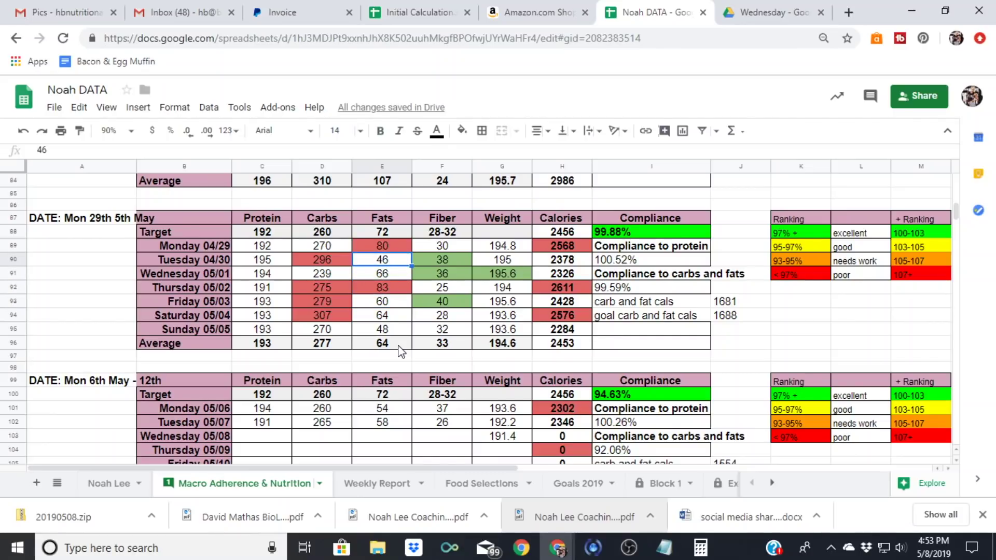
{"action": "key", "text": "Down"}
{"action": "key", "text": "Down"}
{"action": "key", "text": "Down"}
{"action": "key", "text": "Down"}
{"action": "key", "text": "Down"}
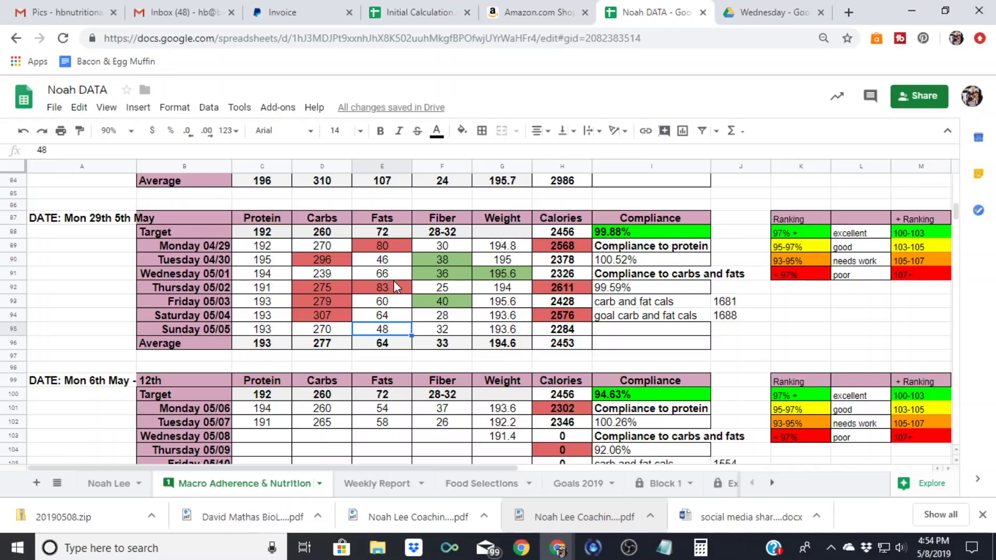
- Compare the highlighted daily calories with the weekly average and target for the week starting Monday 04/29
{"action": "left_click", "coordinate": [558, 233]}
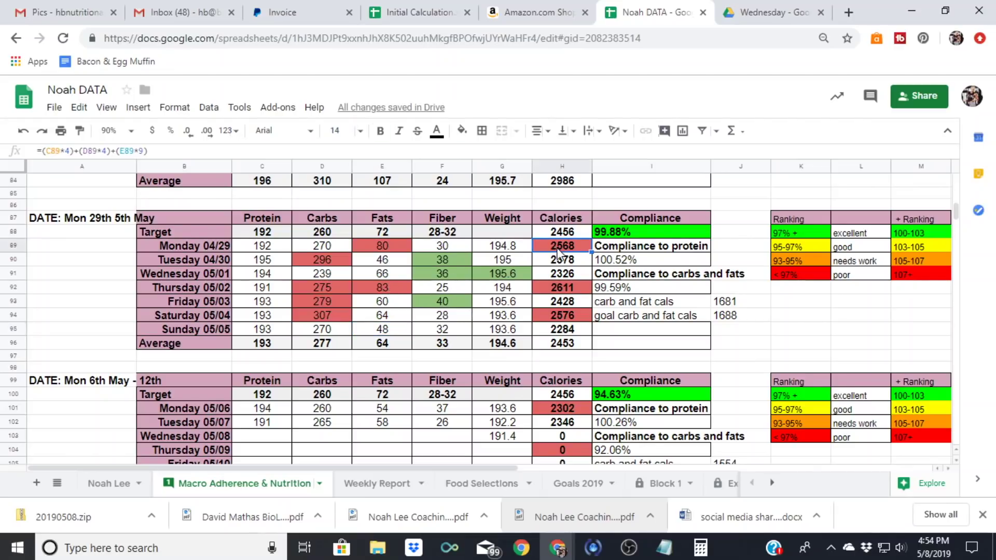
{"action": "left_click", "coordinate": [580, 315]}
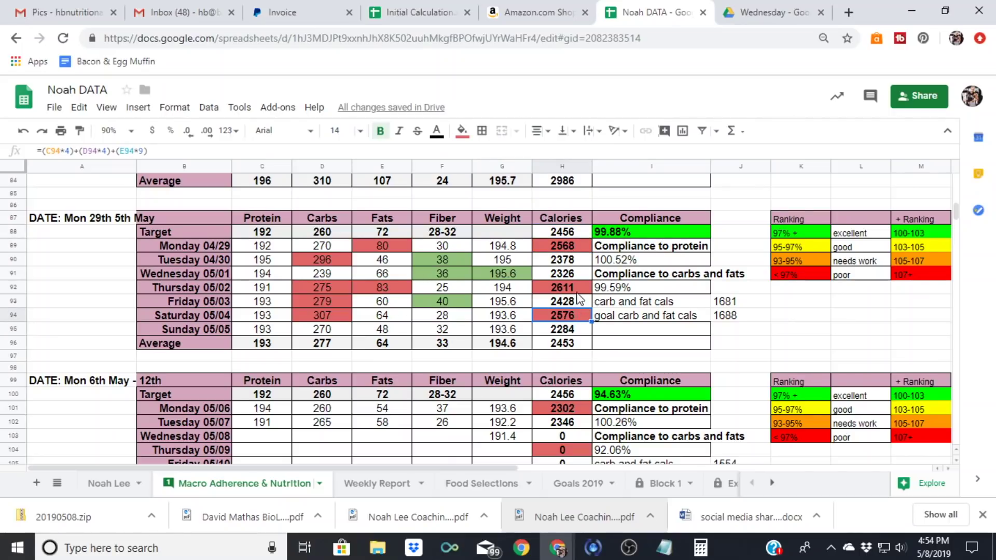
{"action": "left_click", "coordinate": [566, 248]}
{"action": "left_click", "coordinate": [573, 345]}
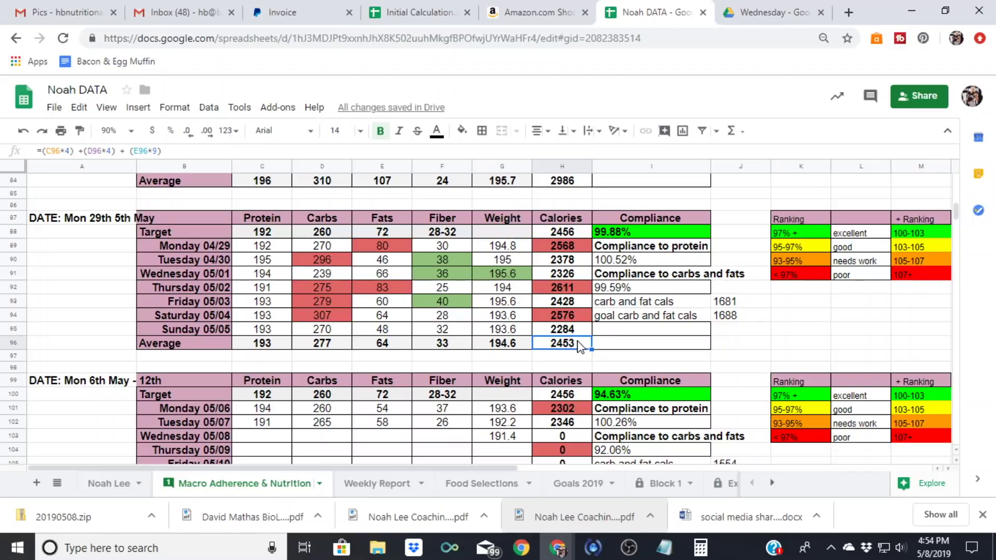
{"action": "key", "text": "Up"}
{"action": "key", "text": "Up"}
{"action": "key", "text": "Up"}
{"action": "key", "text": "Up"}
{"action": "key", "text": "Up"}
{"action": "key", "text": "Up"}
{"action": "key", "text": "Up"}
{"action": "key", "text": "Up"}
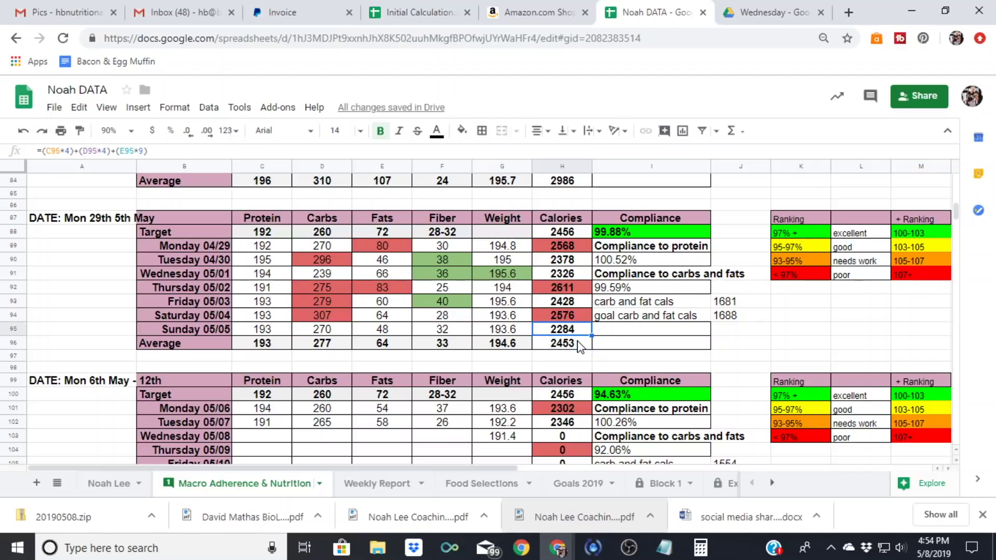
- Inspect the protein compliance formula for the week starting Monday 04/29
{"action": "key", "text": "Right"}
{"action": "key", "text": "Down"}
{"action": "key", "text": "Down"}
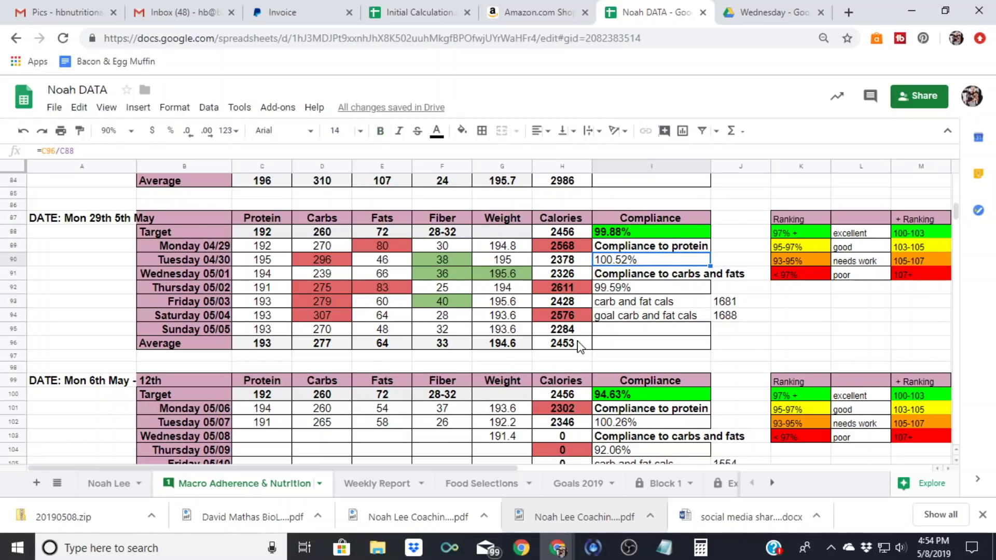
- Examine the daily weights from Monday 04/29 to Sunday 05/05 alongside the midweek fiber entries
{"action": "key", "text": "Up"}
{"action": "key", "text": "Left"}
{"action": "key", "text": "Left"}
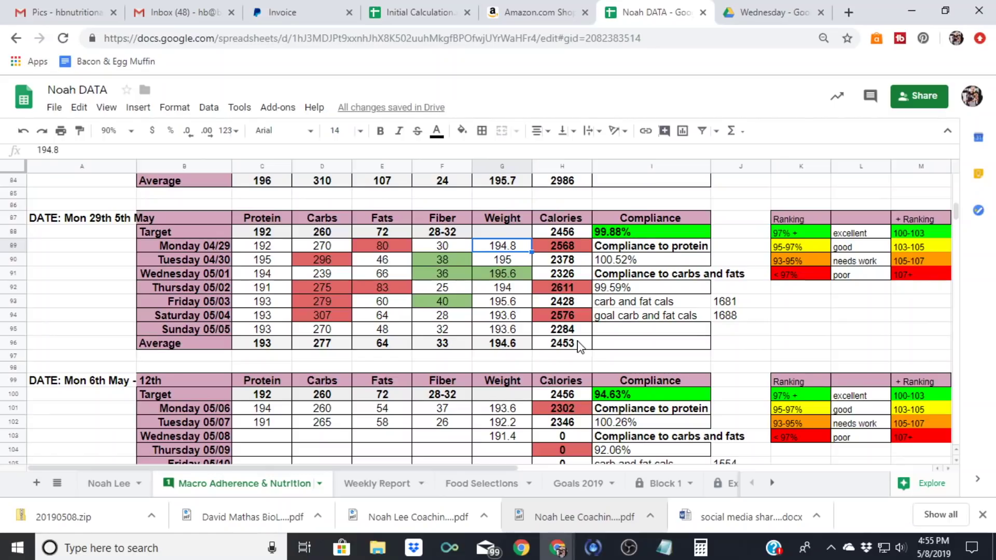
{"action": "key", "text": "Down"}
{"action": "key", "text": "Down"}
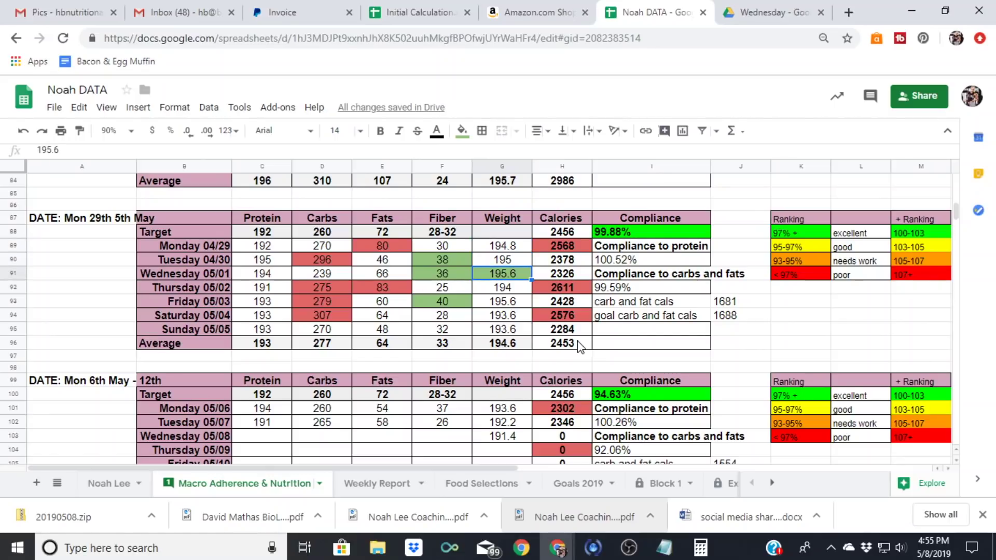
{"action": "key", "text": "Up"}
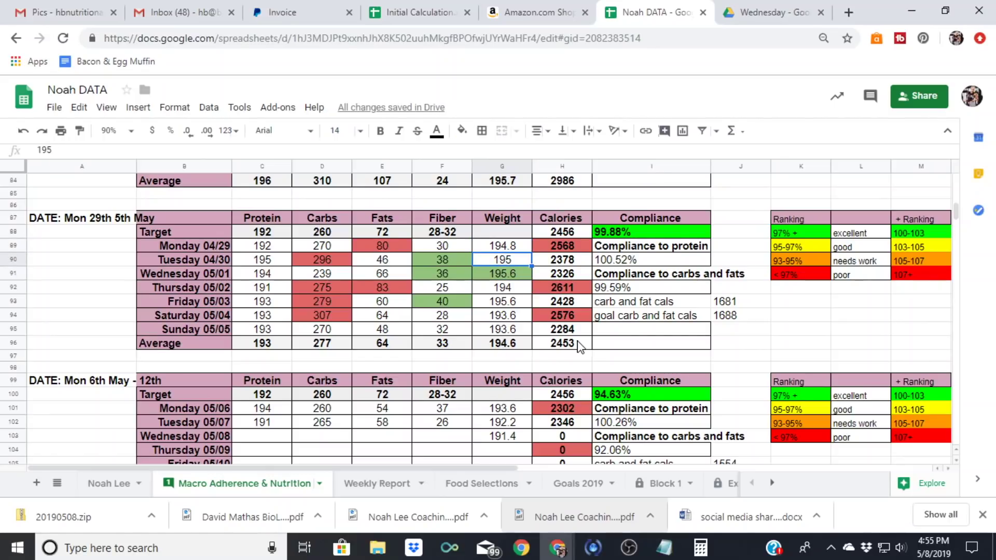
{"action": "key", "text": "Down"}
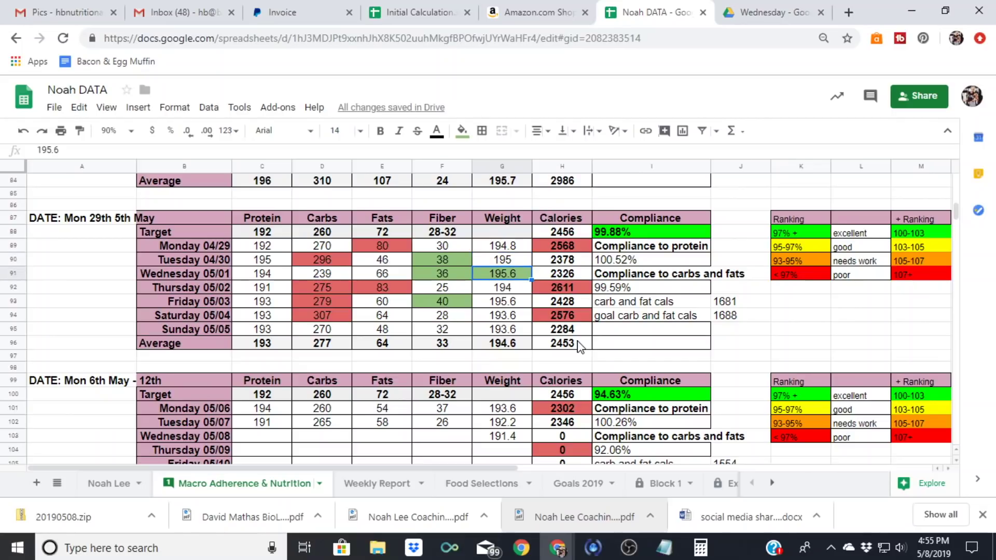
{"action": "key", "text": "Left"}
{"action": "key", "text": "Up"}
{"action": "key", "text": "Down"}
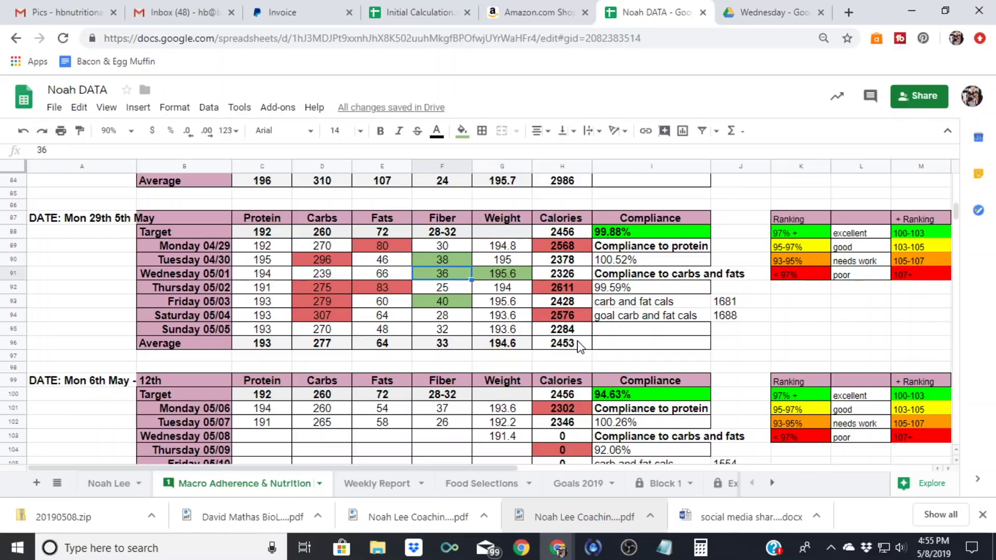
{"action": "key", "text": "Right"}
{"action": "key", "text": "Down"}
{"action": "key", "text": "Down"}
{"action": "key", "text": "Down"}
{"action": "key", "text": "Down"}
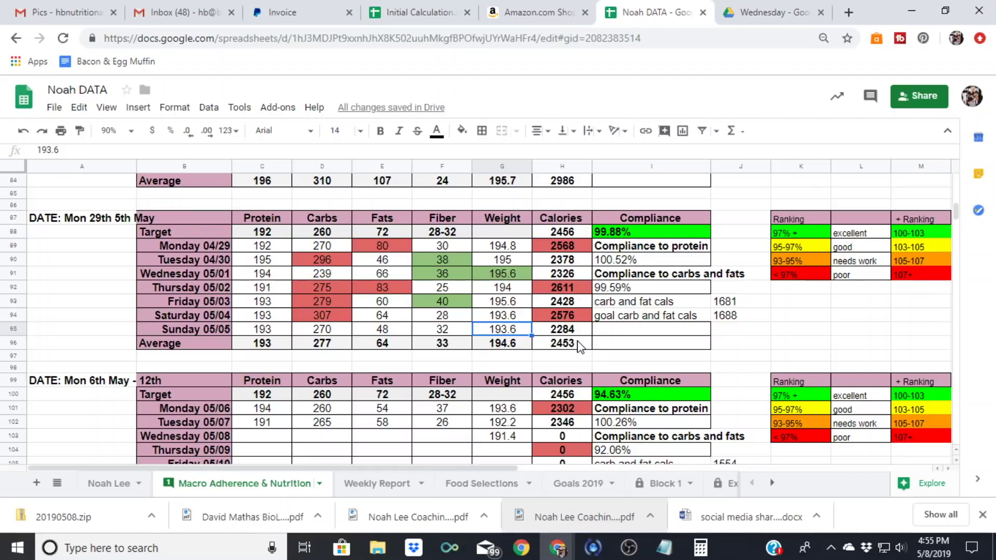
{"action": "key", "text": "Down"}
{"action": "key", "text": "Up"}
{"action": "key", "text": "Up"}
{"action": "key", "text": "Up"}
- Review the carbs target and the weight entries through Wednesday 05/08 in the table for the week starting Monday 05/06
{"action": "key", "text": "Down"}
{"action": "key", "text": "Down"}
{"action": "key", "text": "Down"}
{"action": "key", "text": "Down"}
{"action": "key", "text": "Down"}
{"action": "key", "text": "Down"}
{"action": "key", "text": "Down"}
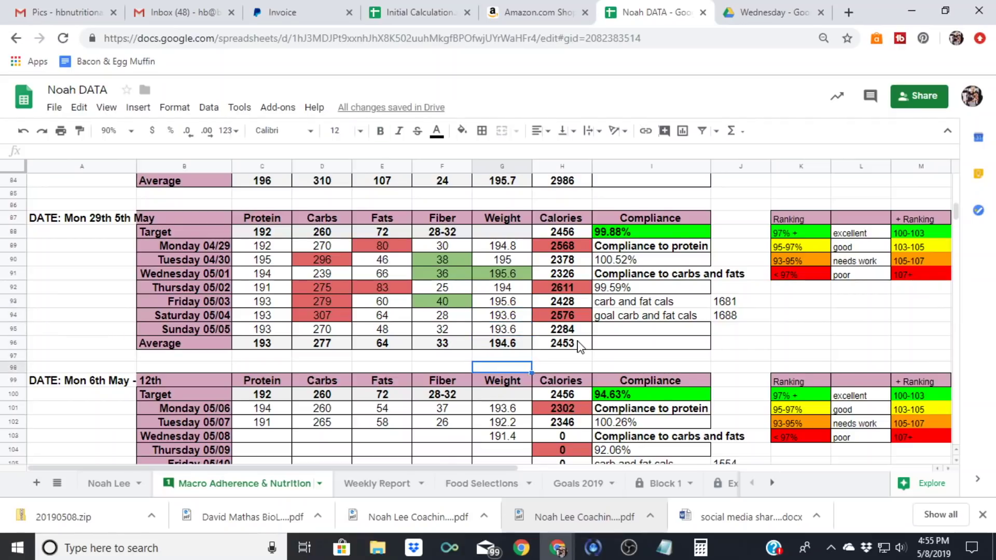
{"action": "key", "text": "Left"}
{"action": "key", "text": "Left"}
{"action": "key", "text": "Left"}
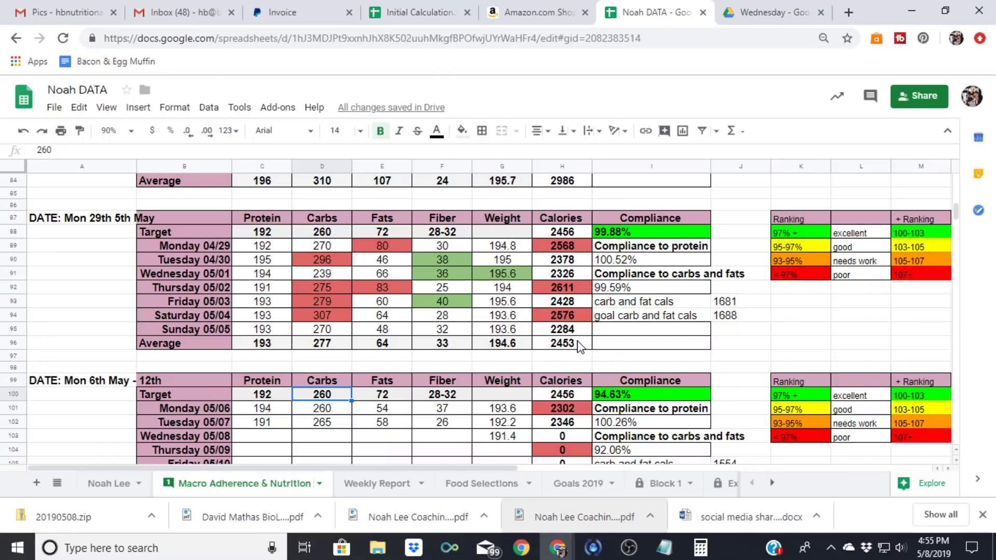
{"action": "key", "text": "Down"}
{"action": "key", "text": "Down"}
{"action": "key", "text": "Right"}
{"action": "key", "text": "Right"}
{"action": "key", "text": "Right"}
{"action": "key", "text": "Down"}
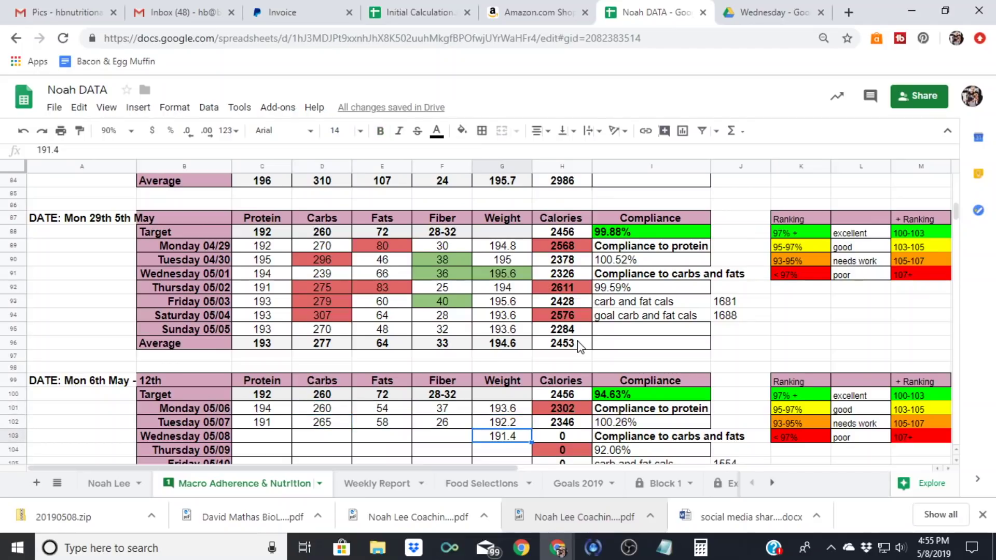
- Look over the weight cells for the days after Wednesday 05/08, ending on that Wednesday's protein cell
{"action": "key", "text": "Down"}
{"action": "key", "text": "Up"}
{"action": "key", "text": "Down"}
{"action": "key", "text": "Down"}
{"action": "key", "text": "Down"}
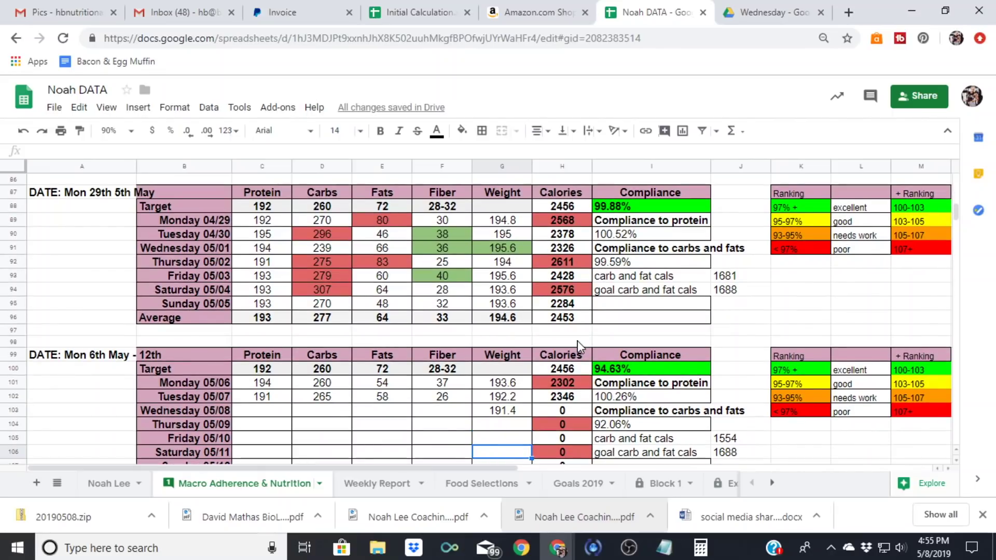
{"action": "key", "text": "Down"}
{"action": "key", "text": "Up"}
{"action": "key", "text": "Up"}
{"action": "key", "text": "Up"}
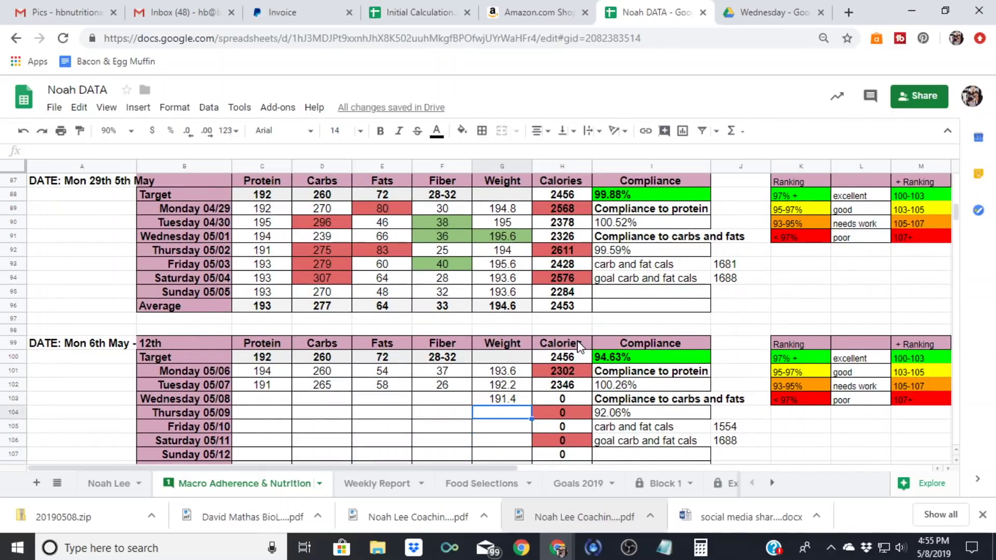
{"action": "key", "text": "Left"}
{"action": "key", "text": "Up"}
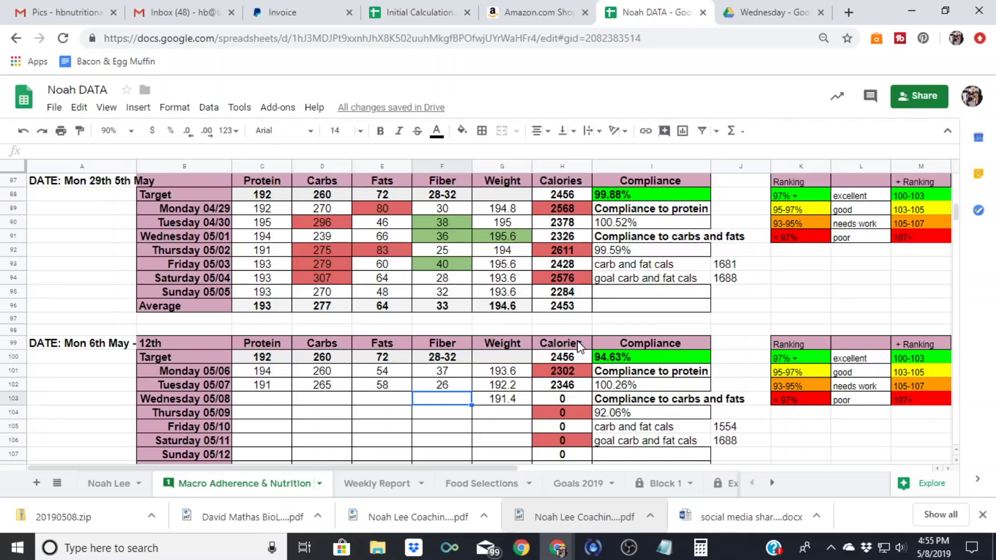
{"action": "key", "text": "Left"}
{"action": "key", "text": "Left"}
{"action": "key", "text": "Left"}
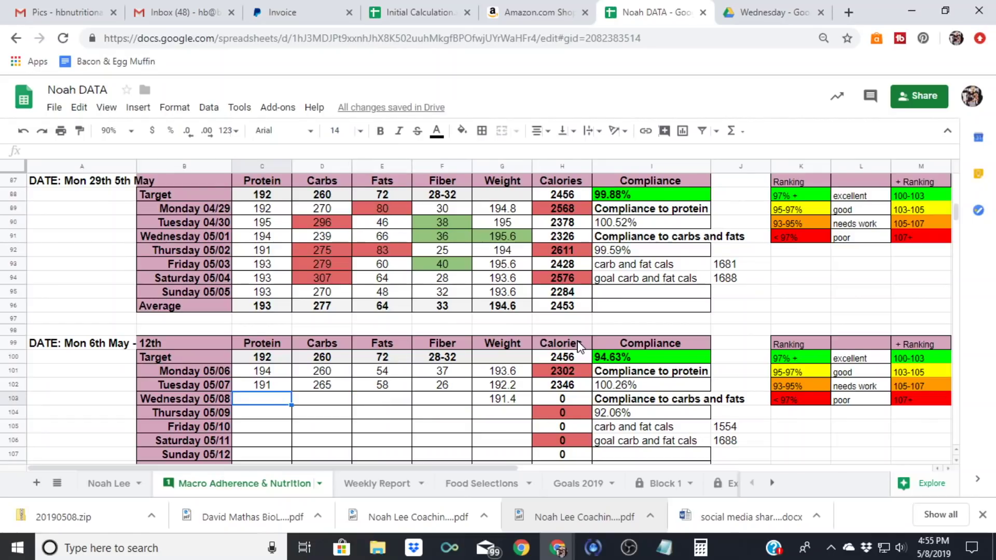
{"action": "key", "text": "Right"}
{"action": "key", "text": "Right"}
{"action": "key", "text": "Right"}
{"action": "key", "text": "Right"}
{"action": "key", "text": "Left"}
{"action": "key", "text": "Left"}
{"action": "key", "text": "Left"}
{"action": "key", "text": "Left"}
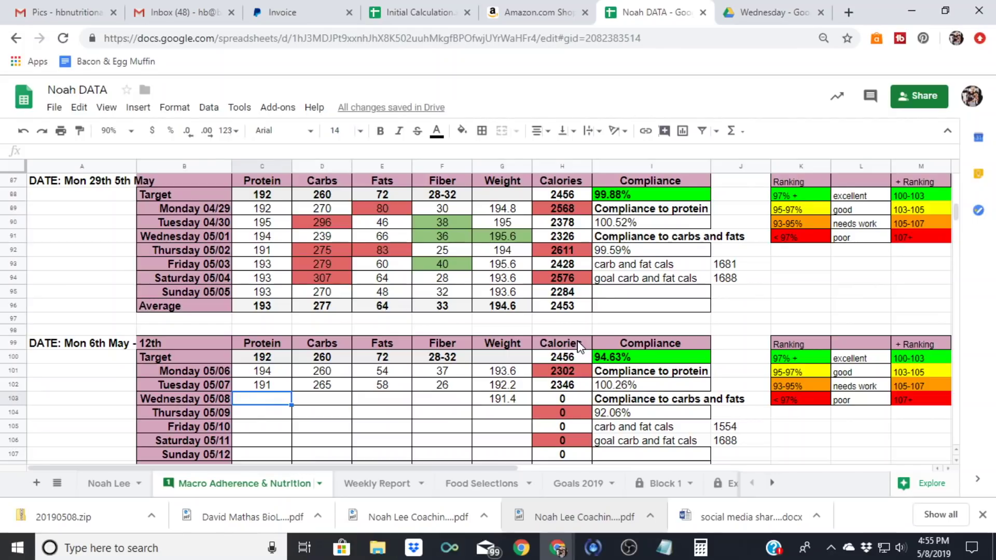